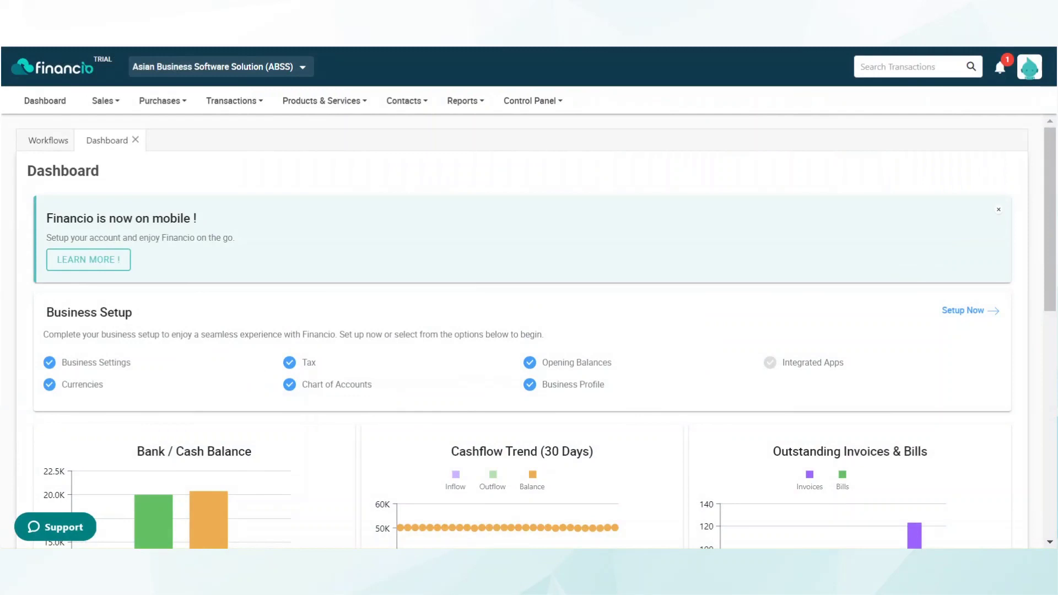
# Step: Open the Purchases menu from the dashboard's top navigation bar
pyautogui.click(129, 100)
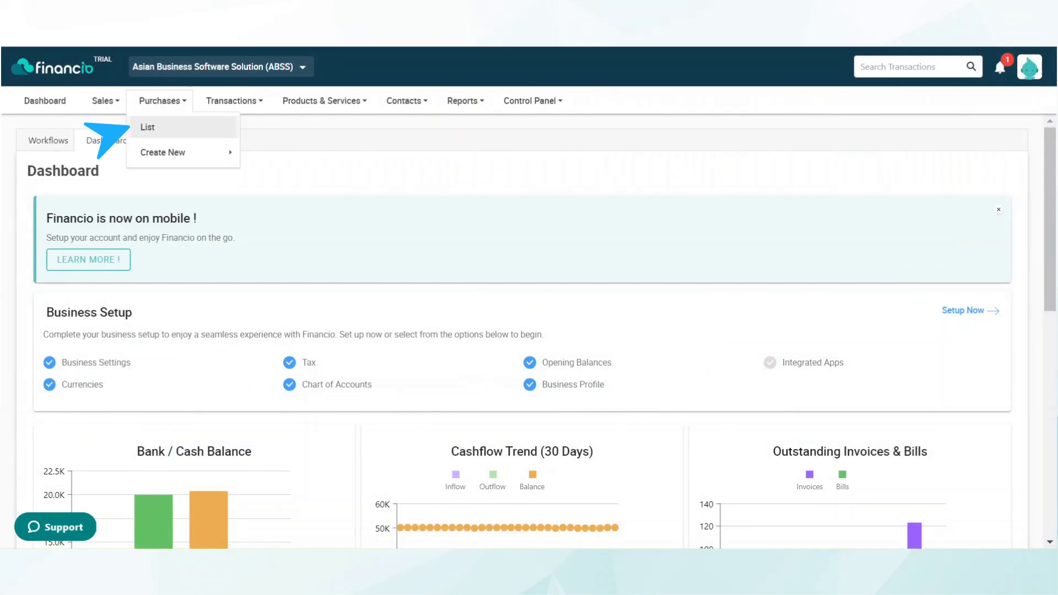
# Step: Show the Purchases list and download the sample import template from the Import dialog
pyautogui.click(133, 126)
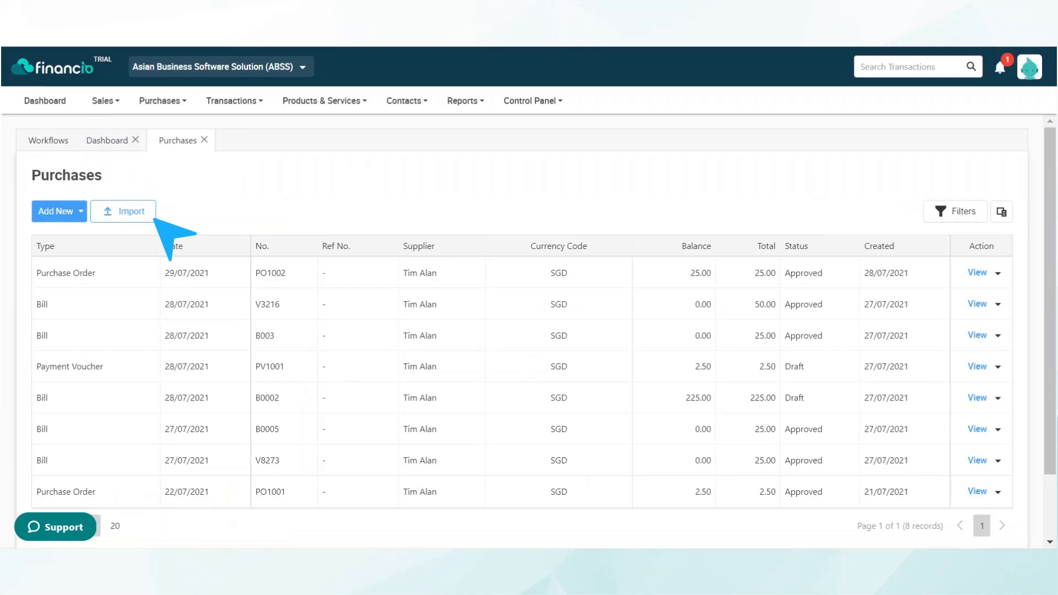
pyautogui.click(152, 218)
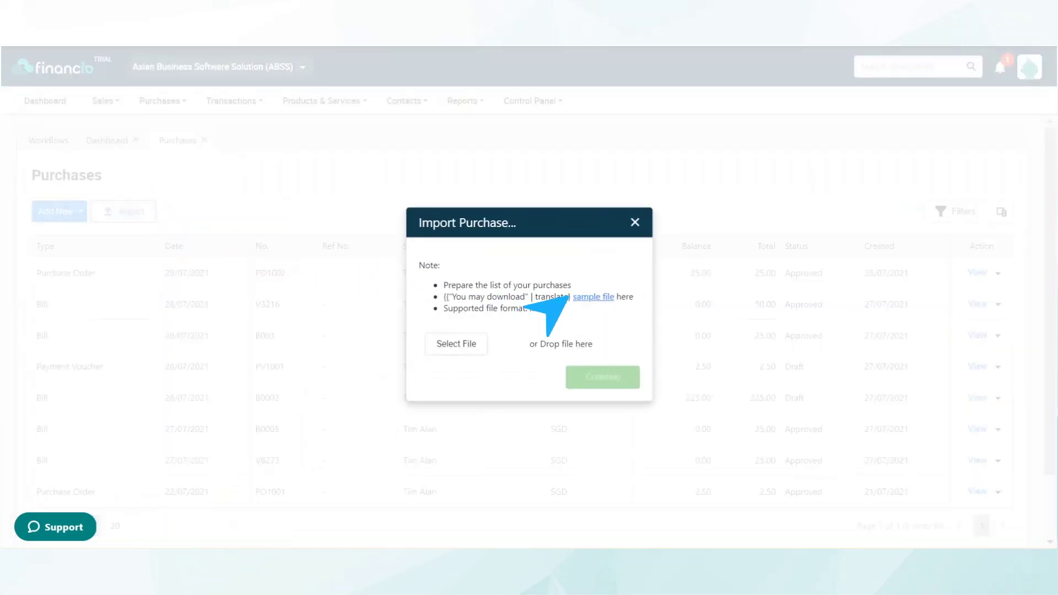
pyautogui.click(574, 297)
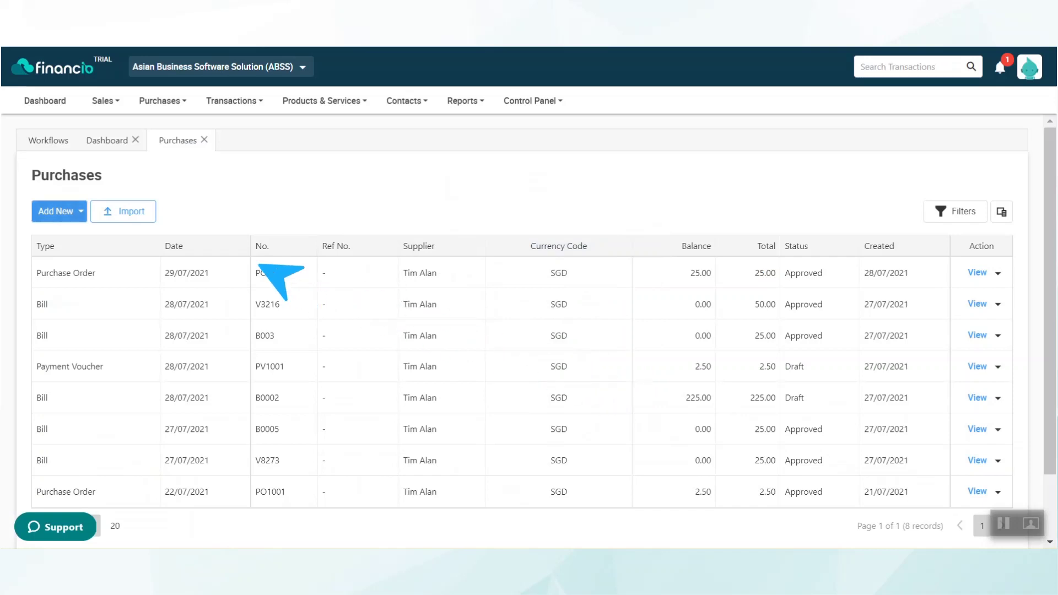
# Step: Start new purchase order PO1003 from the Add New > Purchases Order menu
pyautogui.click(86, 211)
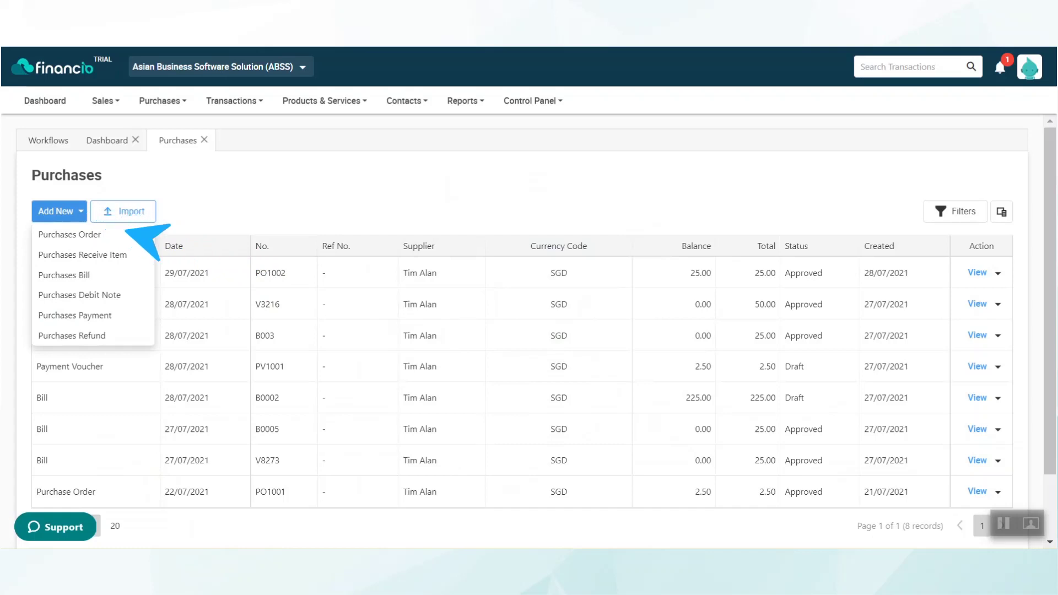
pyautogui.click(125, 234)
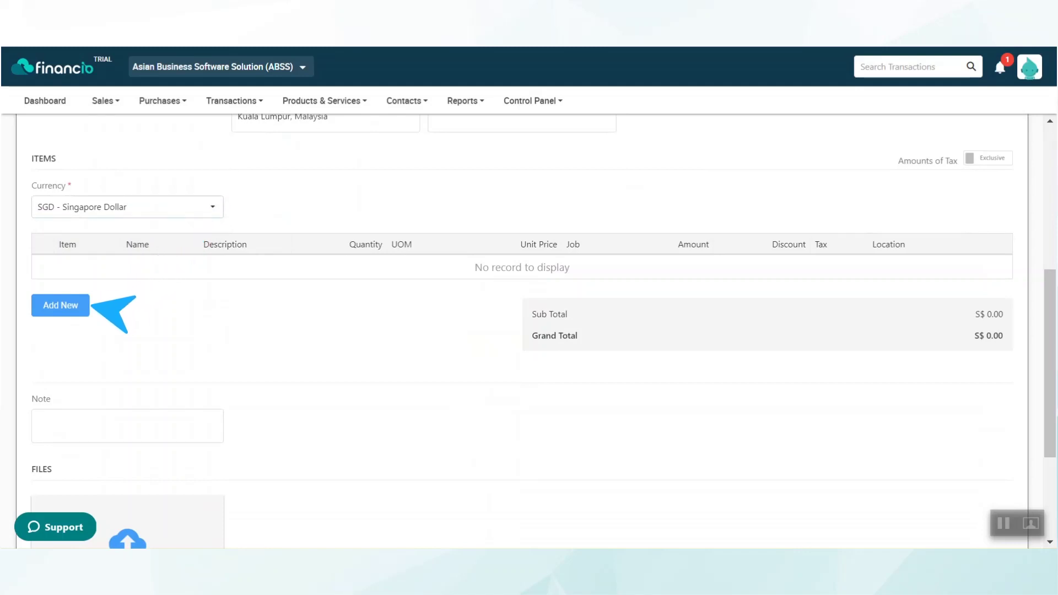
# Step: Add a Book A line of 10 at S$2.50 and save PO1003 as a draft
pyautogui.click(88, 305)
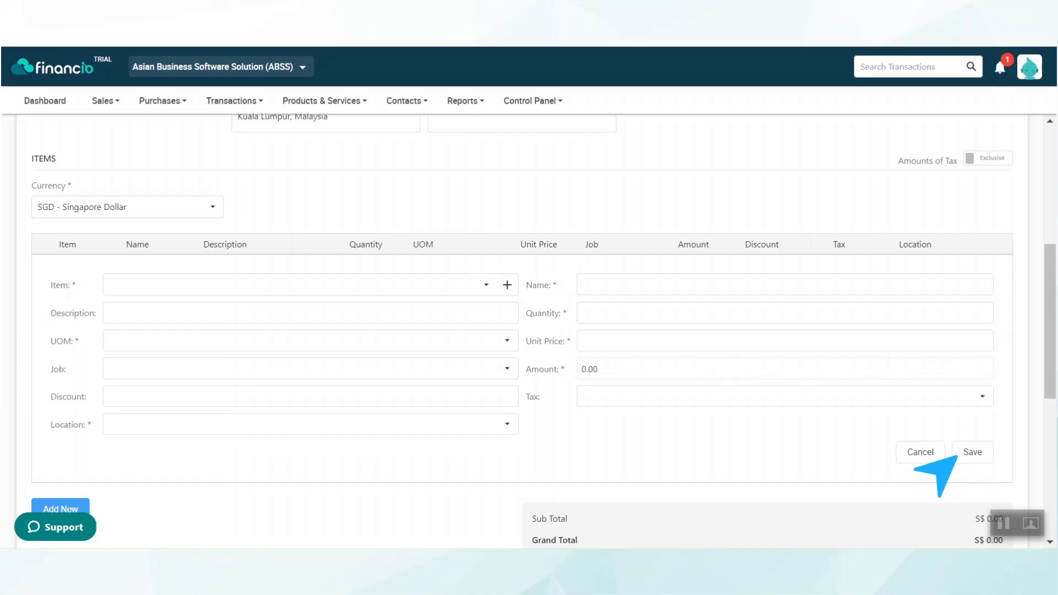
pyautogui.click(963, 452)
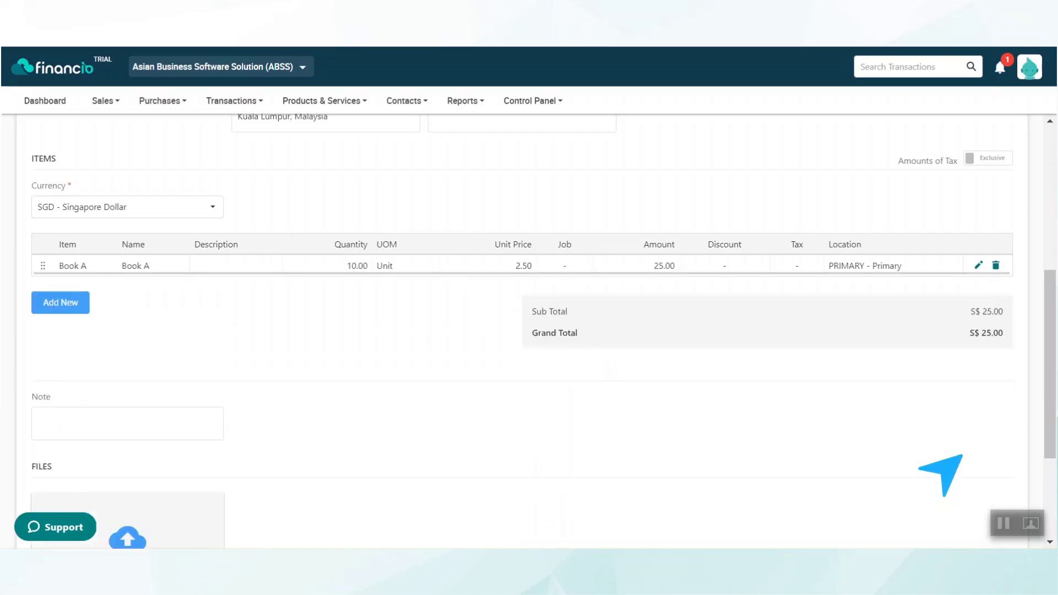
pyautogui.scroll(-1, 962, 455)
pyautogui.scroll(-1, 962, 454)
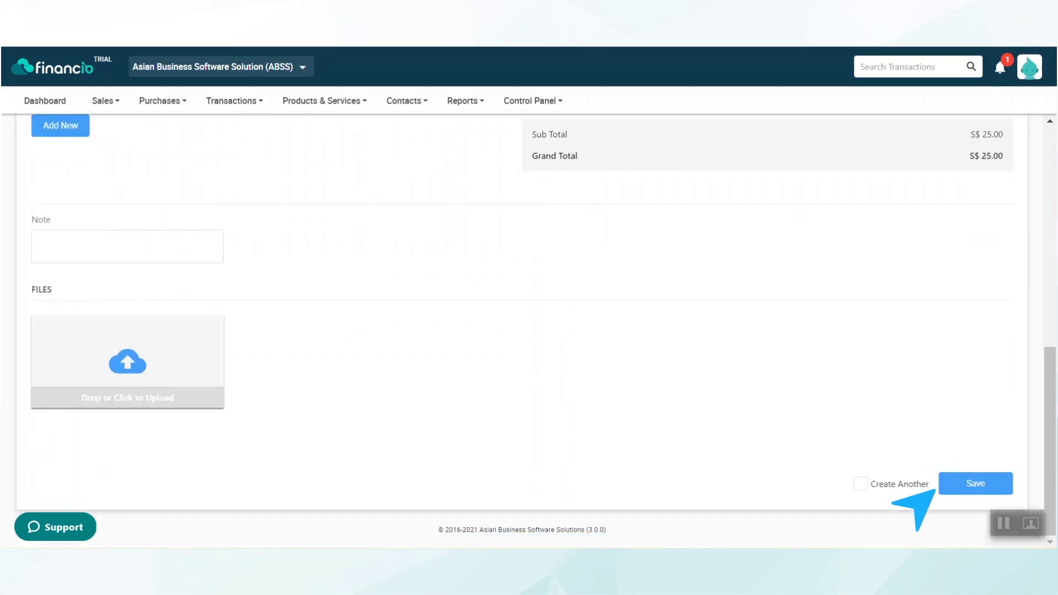
pyautogui.click(936, 490)
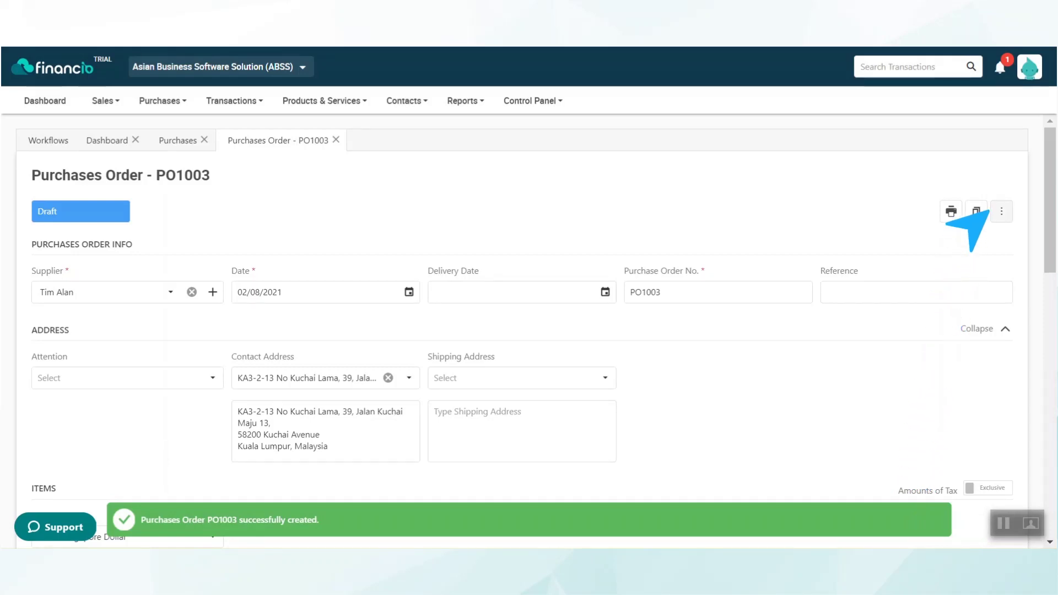
# Step: Approve PO1003 from its three-dot actions menu
pyautogui.click(1001, 211)
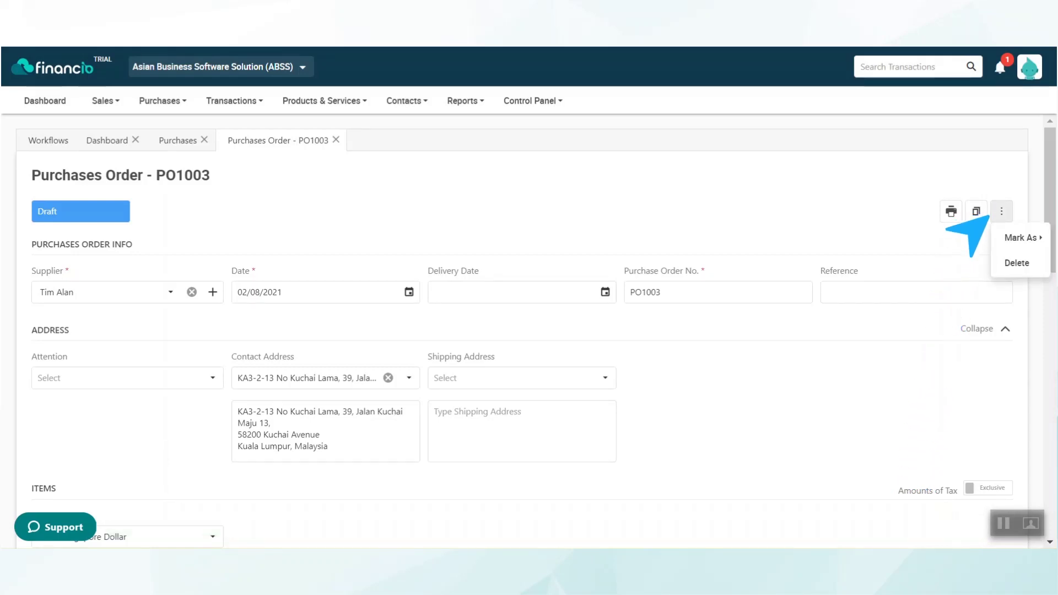
pyautogui.moveTo(1020, 238)
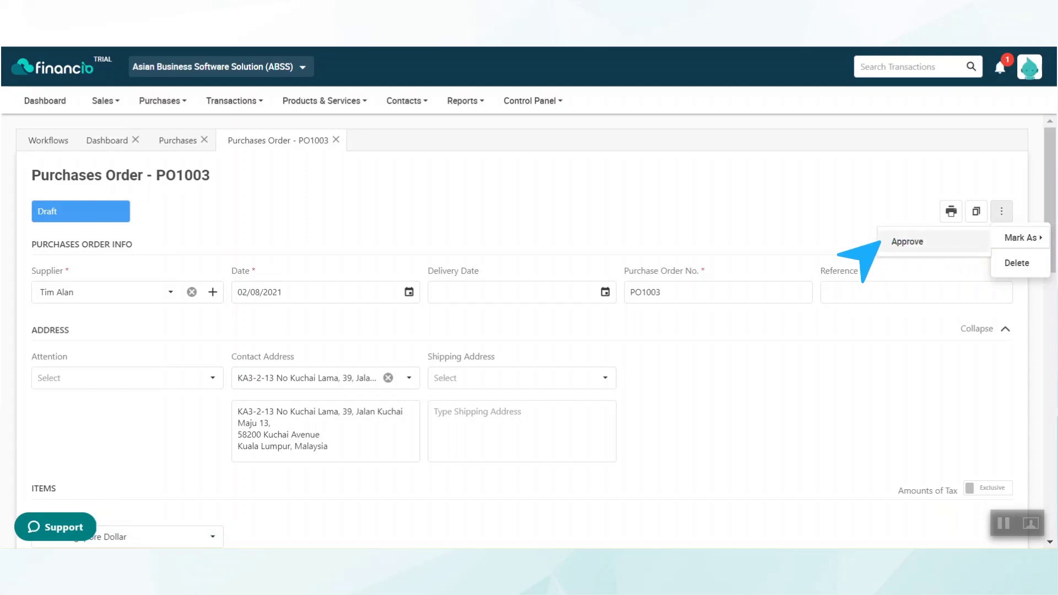
pyautogui.click(880, 240)
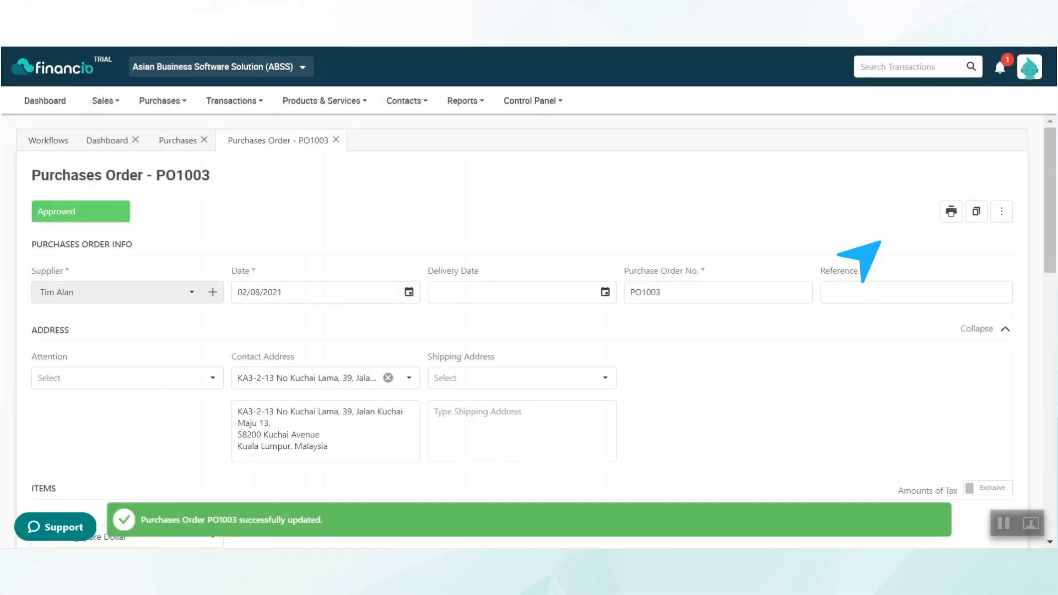
pyautogui.click(999, 214)
pyautogui.moveTo(1020, 262)
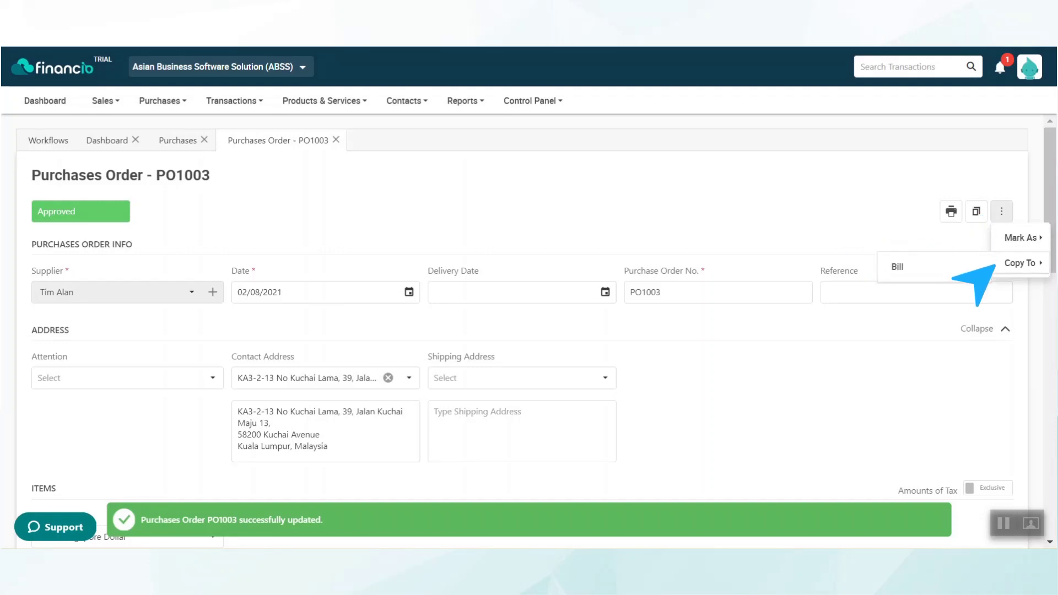
# Step: Copy PO1003 into bill B00012 with Due on Receipt terms and save it
pyautogui.click(886, 268)
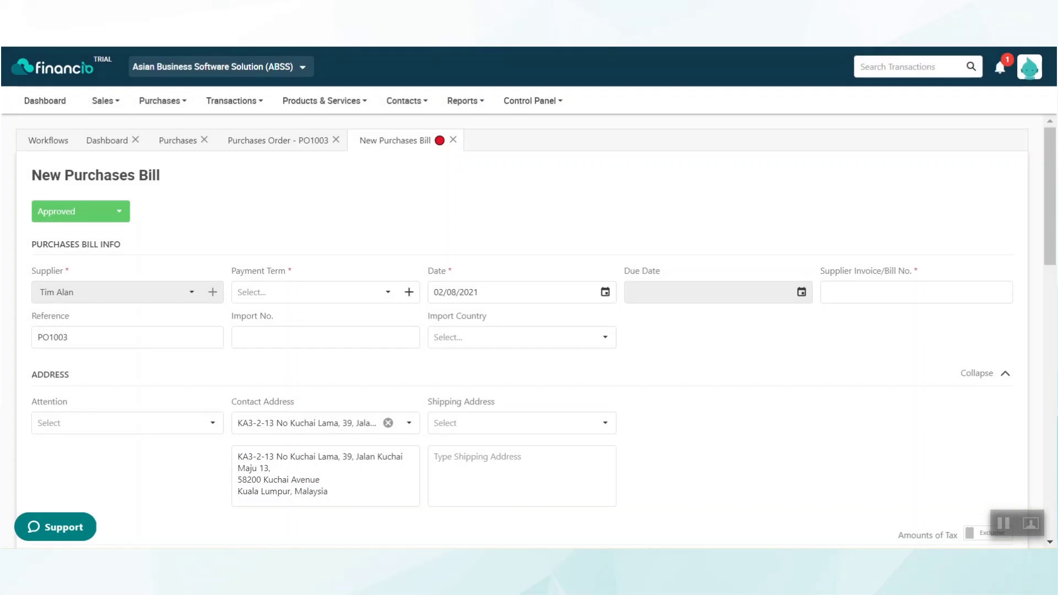
pyautogui.click(377, 292)
pyautogui.write('B00012')
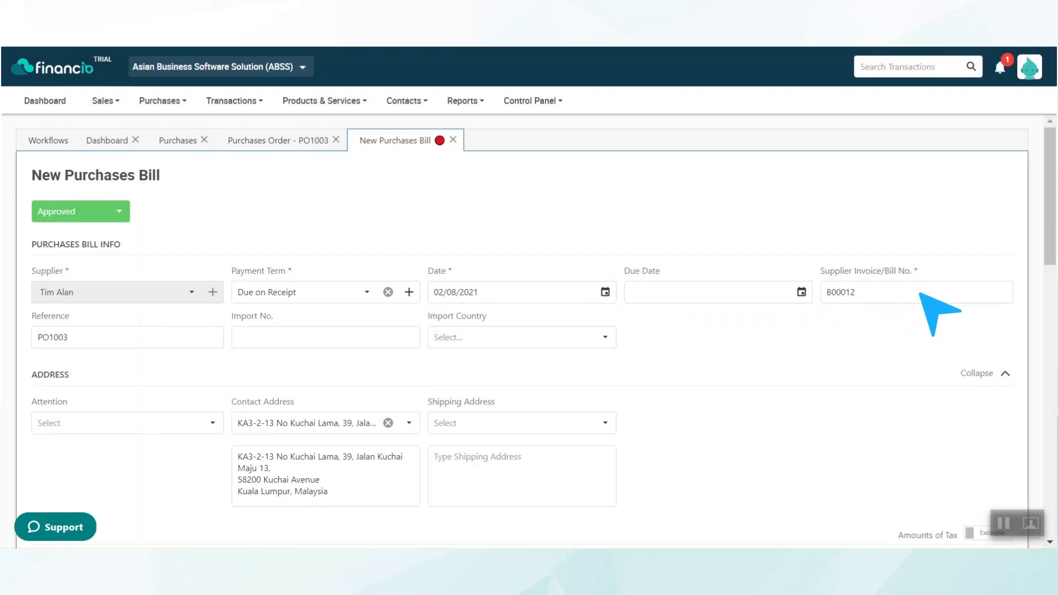
pyautogui.scroll(-1, 921, 293)
pyautogui.scroll(-1, 921, 293)
pyautogui.scroll(-2, 921, 294)
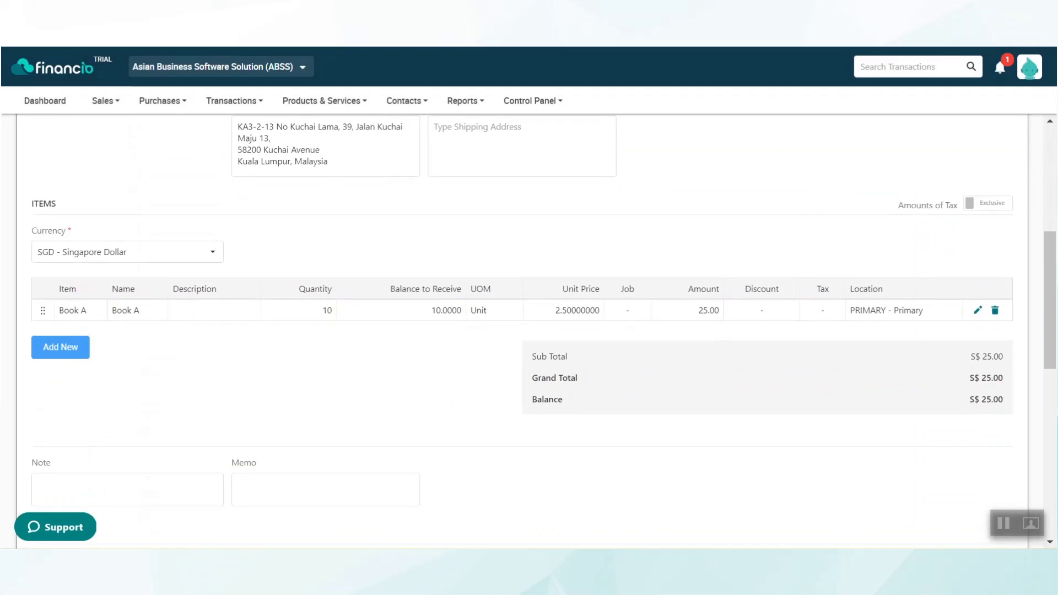
pyautogui.scroll(-5, 529, 331)
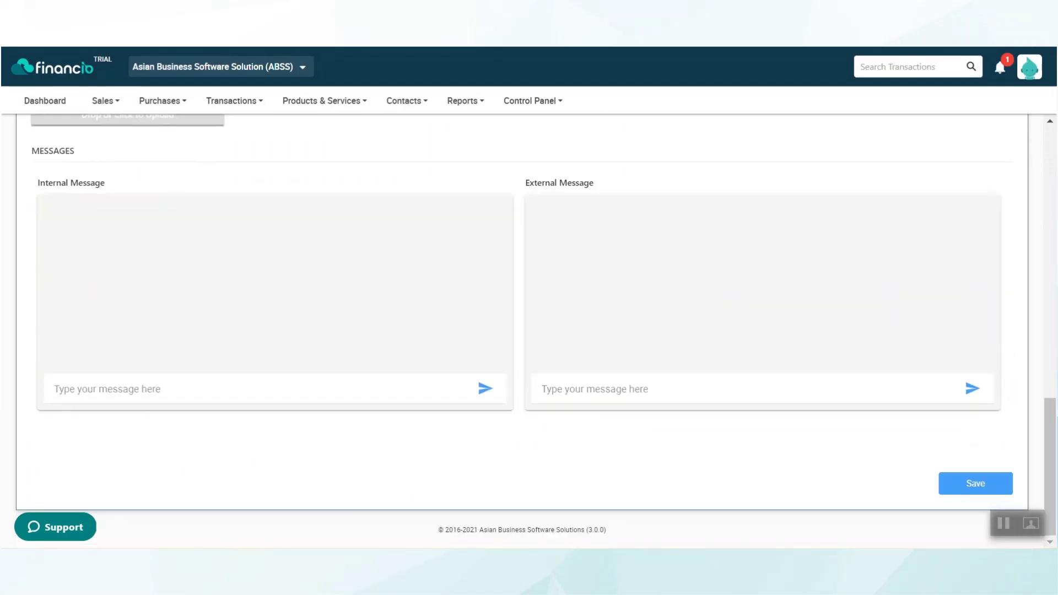
pyautogui.click(942, 483)
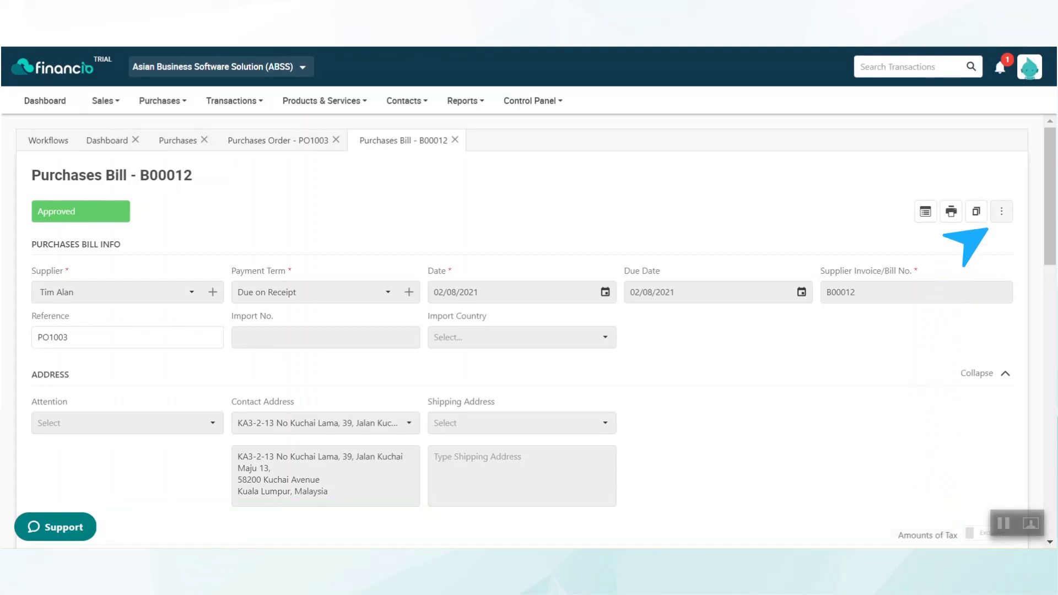
# Step: Record payment PV1002 against B00012: S$25.00 bank transfer from DBS Bank
pyautogui.click(999, 212)
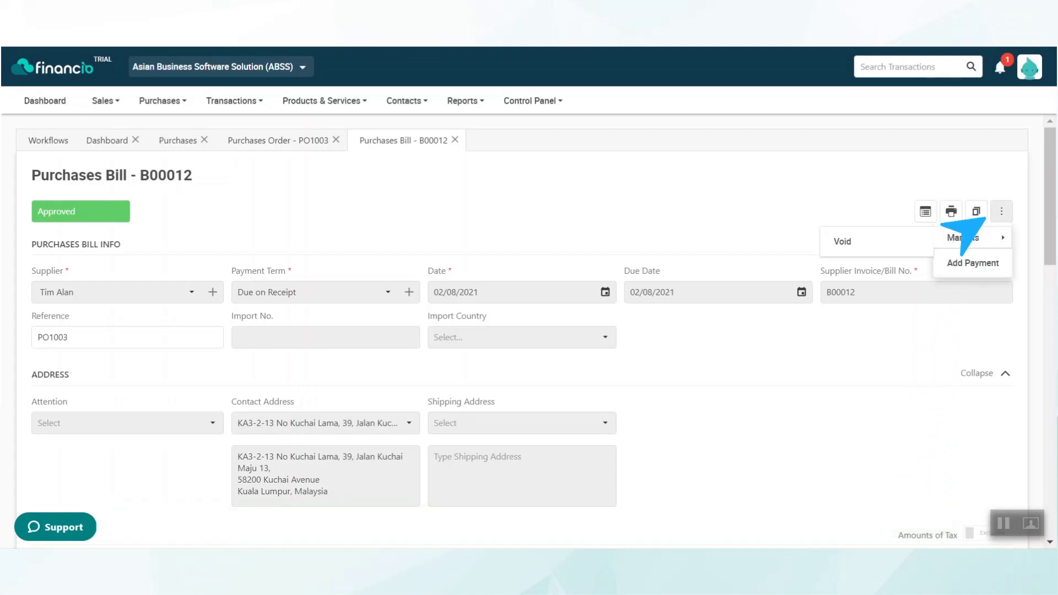
pyautogui.click(942, 264)
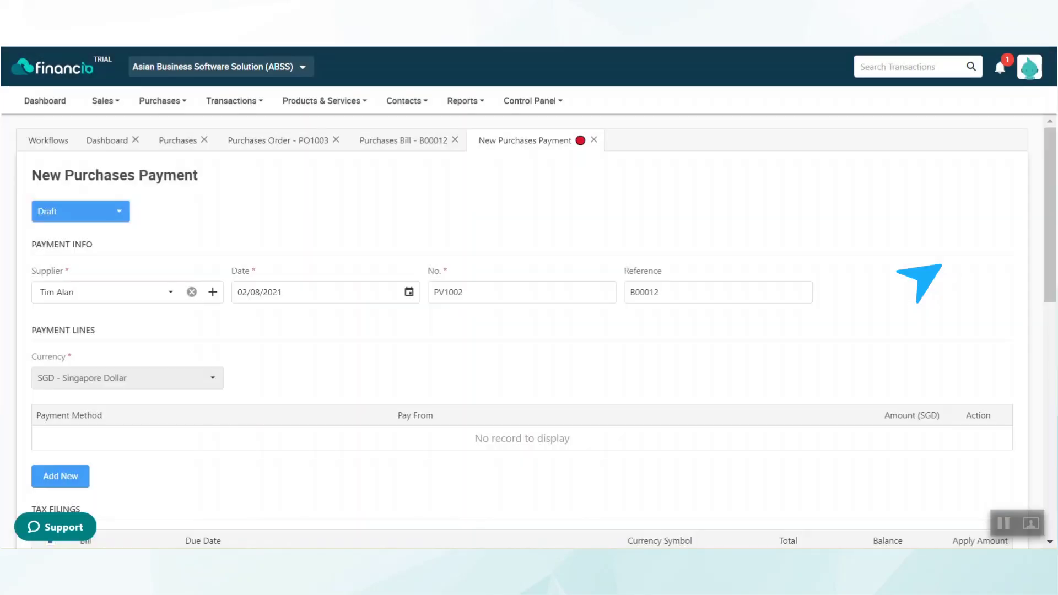
pyautogui.scroll(-1, 567, 343)
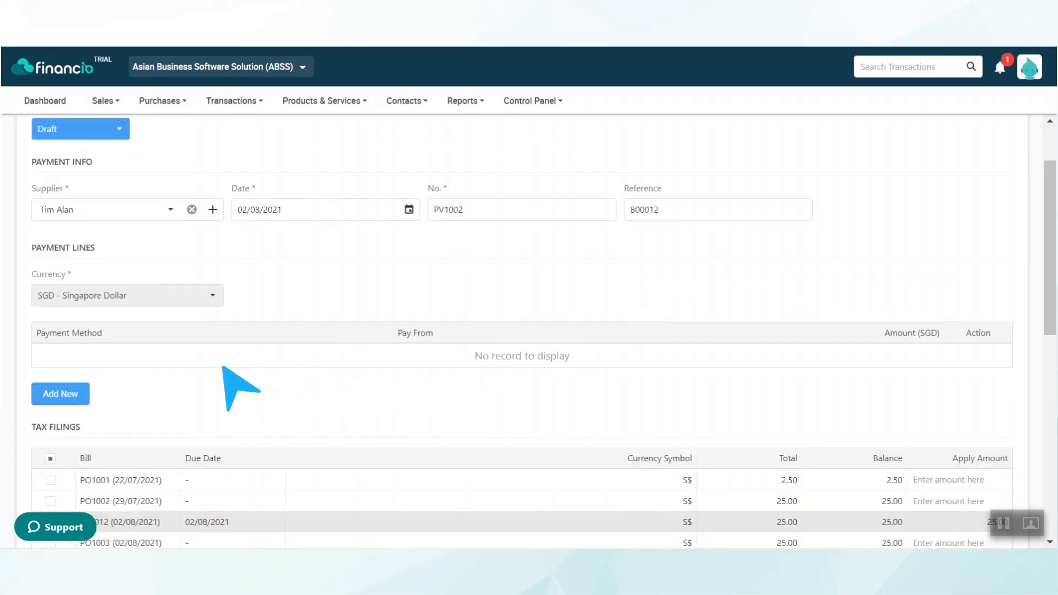
pyautogui.click(87, 394)
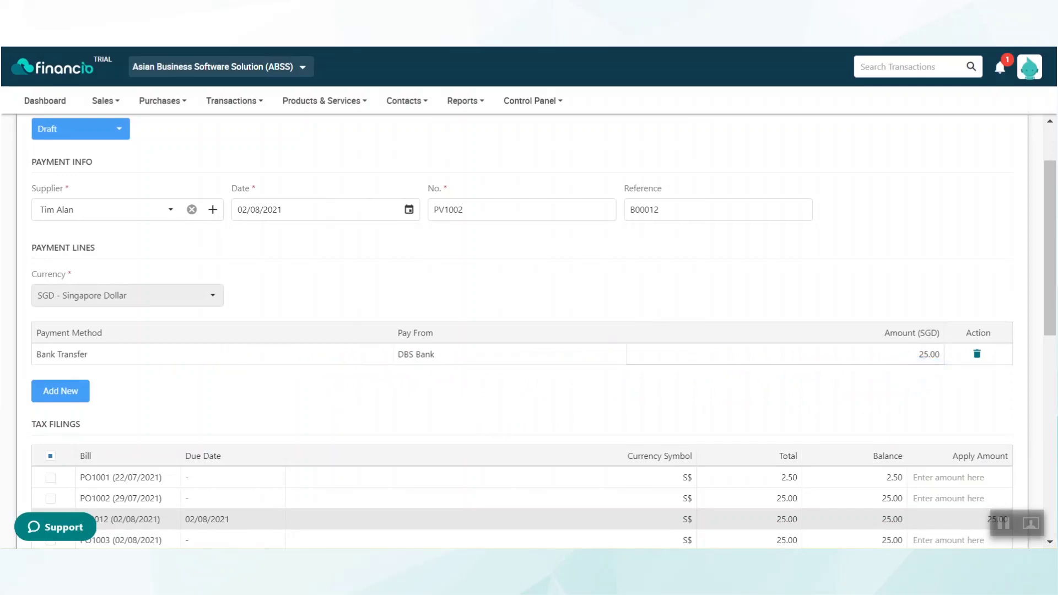
pyautogui.scroll(-2, 529, 330)
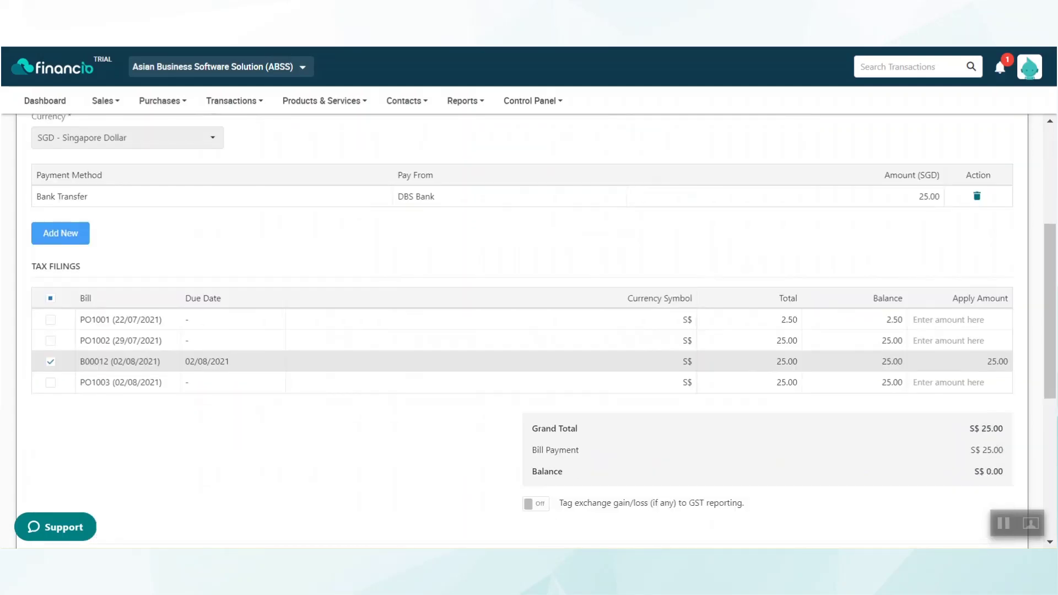
pyautogui.scroll(-1, 529, 331)
pyautogui.scroll(-5, 530, 331)
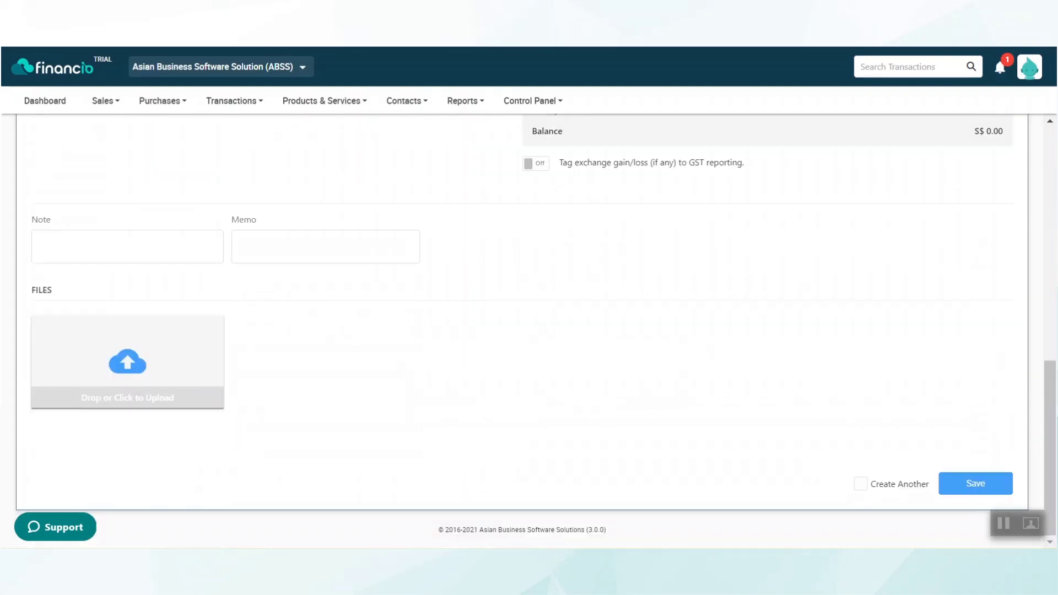
pyautogui.click(960, 482)
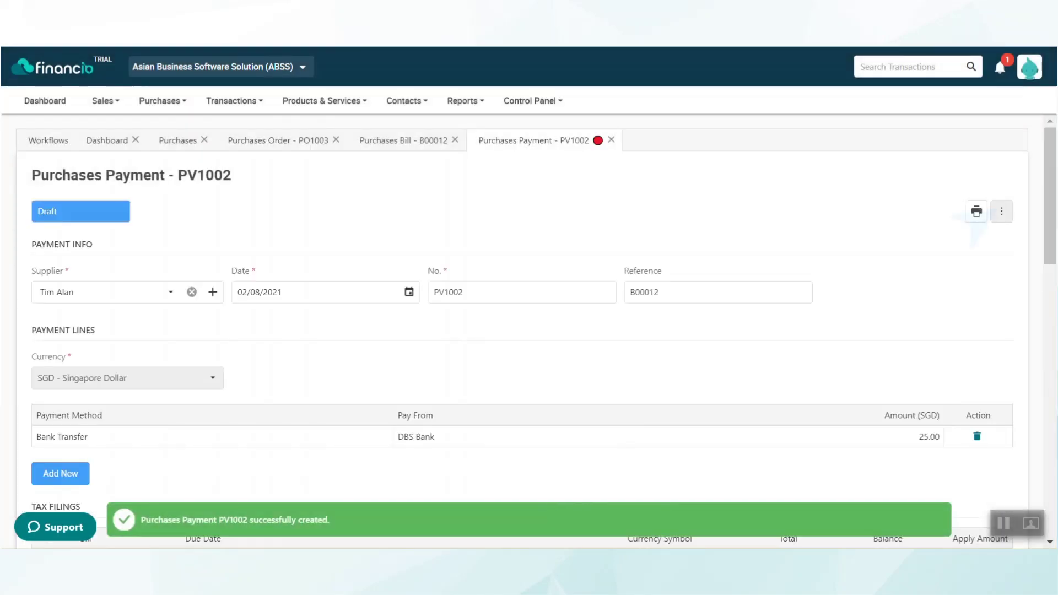
# Step: Choose Approve for draft payment PV1002 from its actions menu
pyautogui.click(1001, 212)
pyautogui.moveTo(1020, 238)
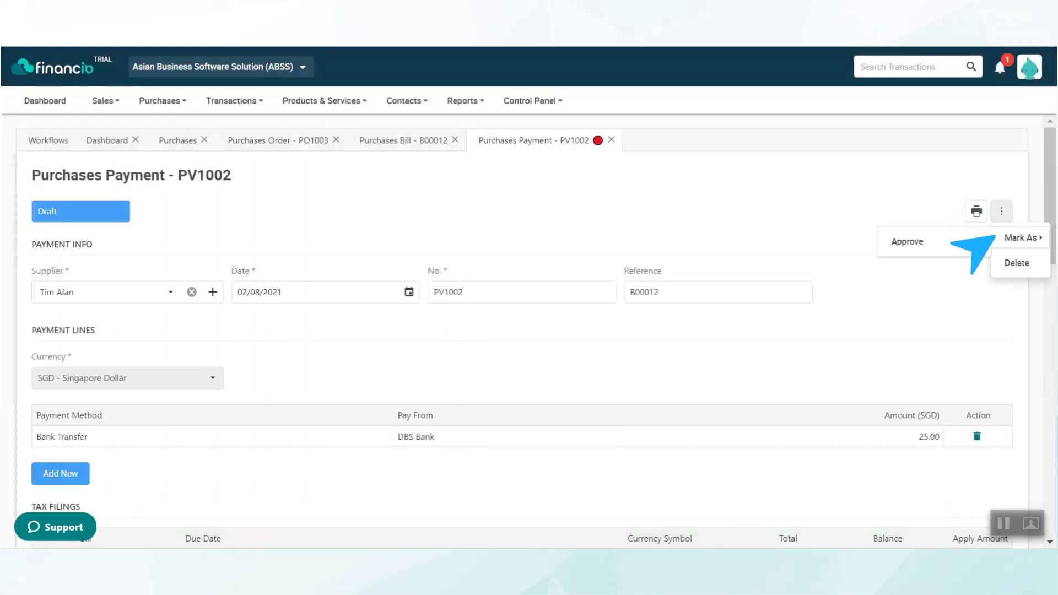
pyautogui.click(876, 242)
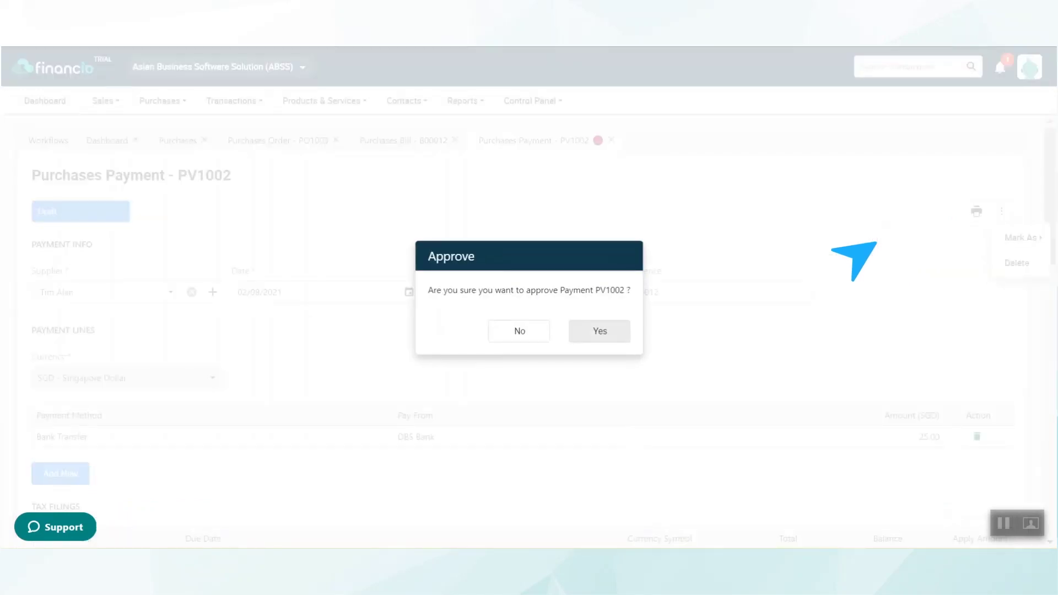